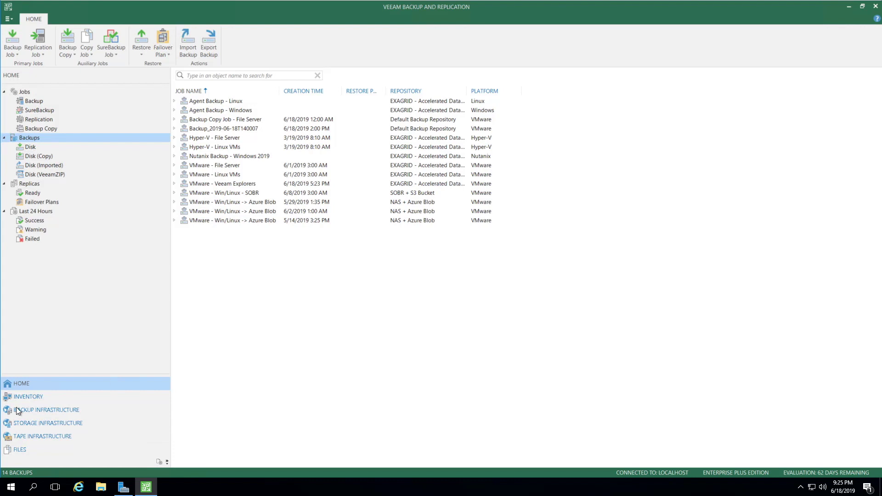
Step: Launch a Microsoft Exchange mailbox item restore for ATLEXCH2016 from the VMware - Veeam Explorers disk backup
click(34, 148)
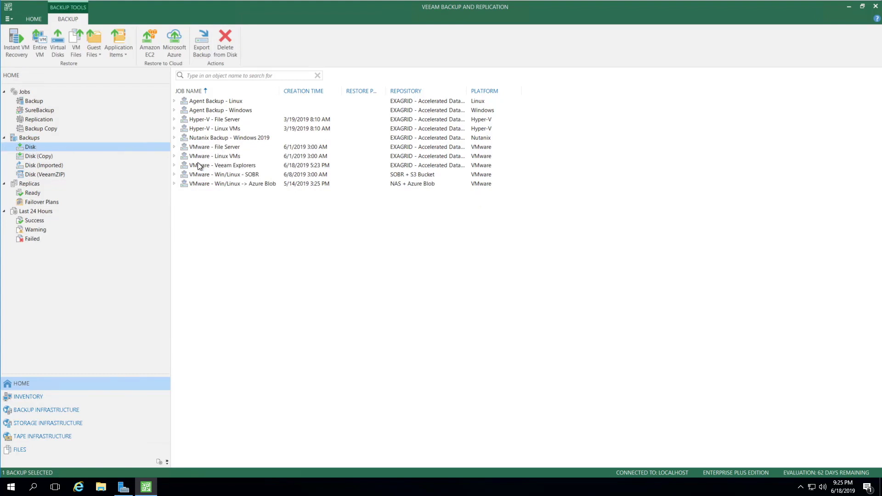
click(175, 164)
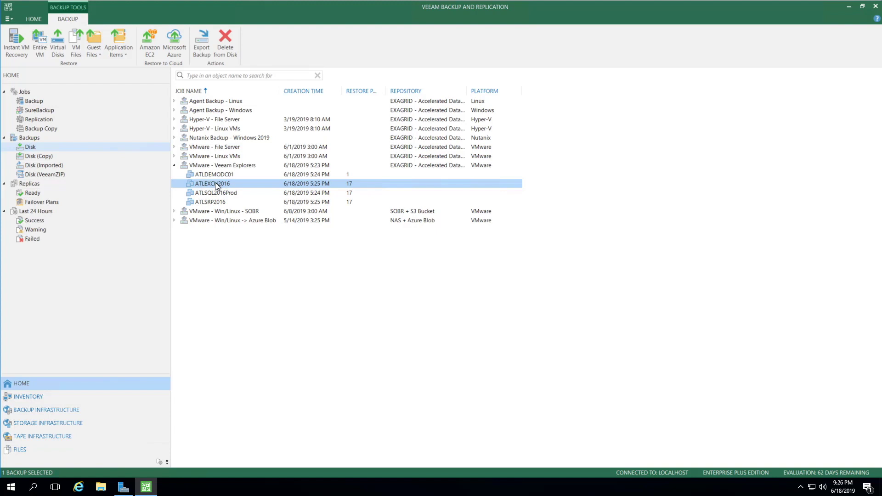
right_click(215, 186)
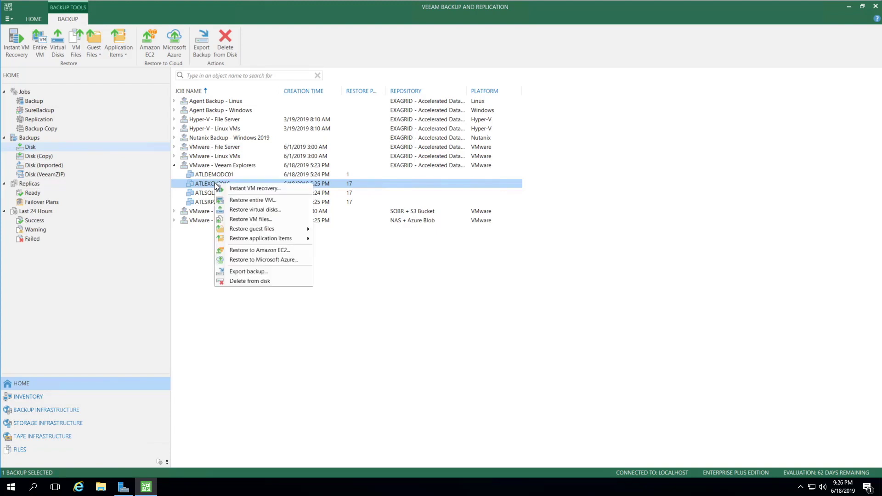
mouse_move(260, 238)
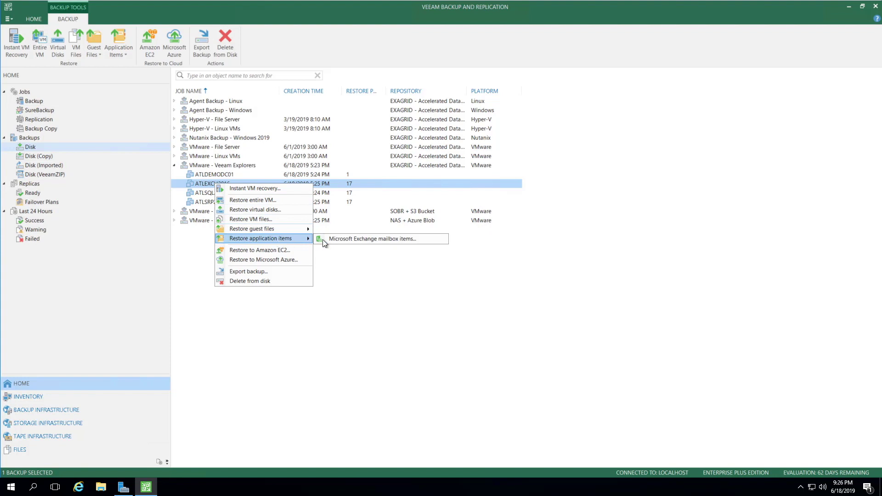
click(436, 239)
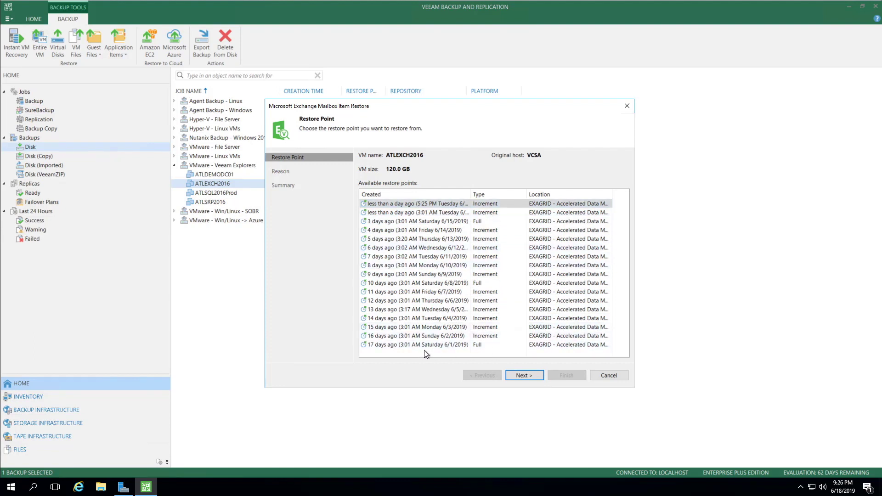
Step: Choose the 17-day-old full restore point of 6/1/2019 with reason 'Demo' and review the summary
click(407, 345)
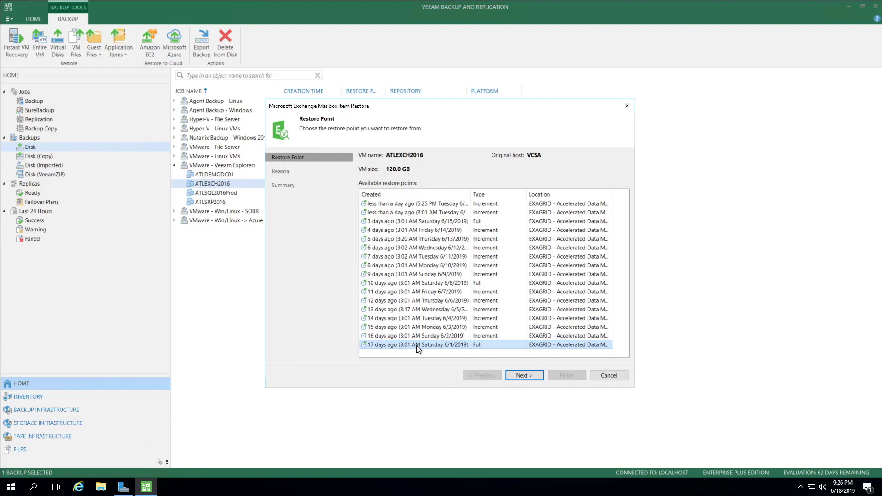
click(531, 373)
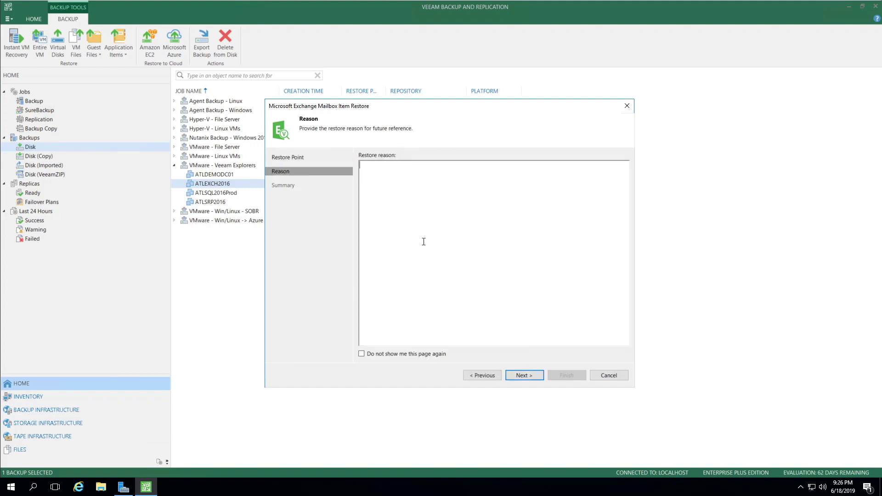
text(De)
text(mo)
click(531, 376)
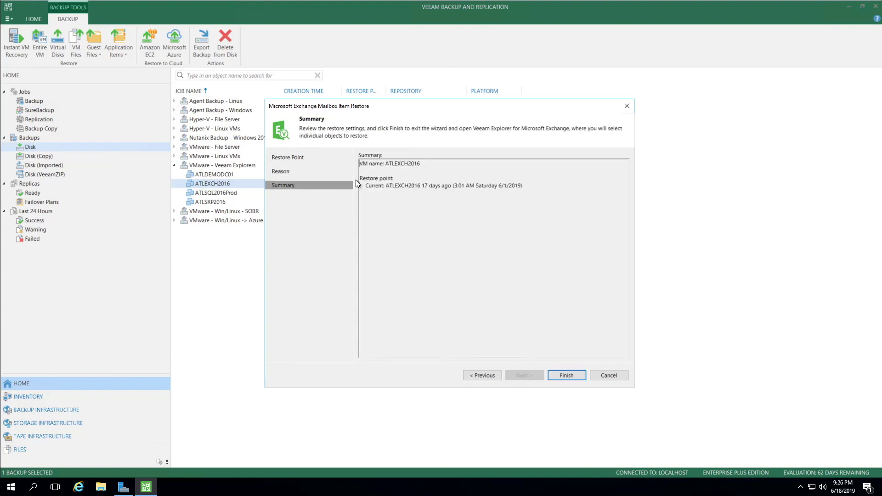
drag(361, 179, 540, 184)
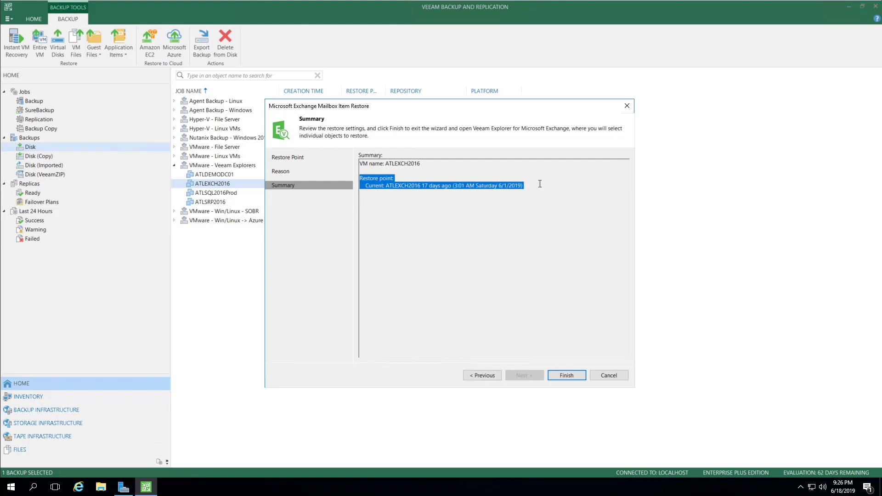
click(437, 205)
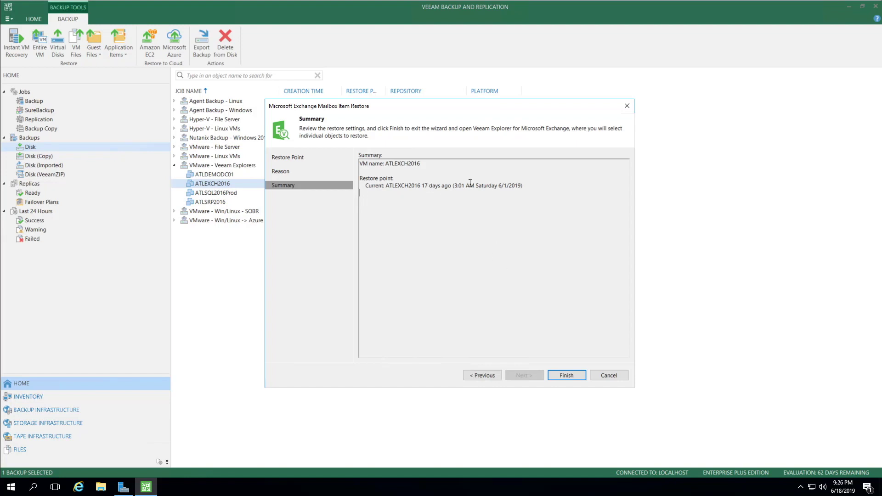
Step: Finish the wizard and expand Mailbox Database 1056247997.edb in Veeam Explorer to list user mailboxes
click(566, 376)
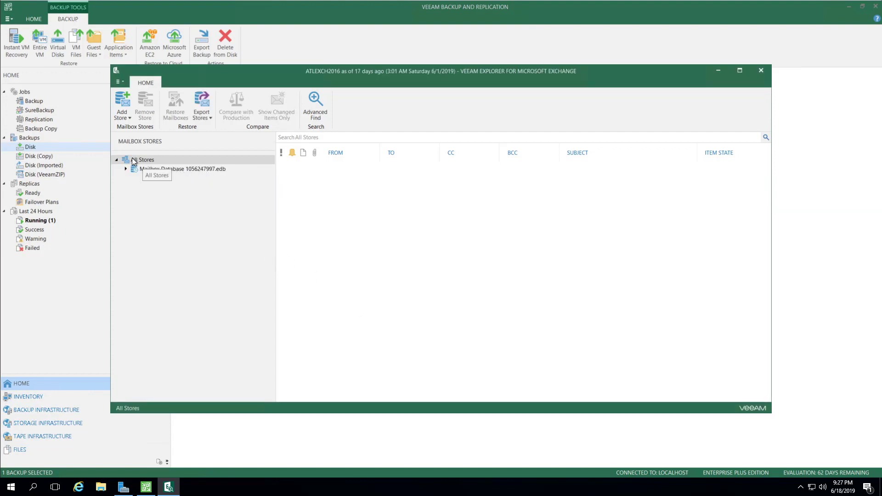
click(186, 170)
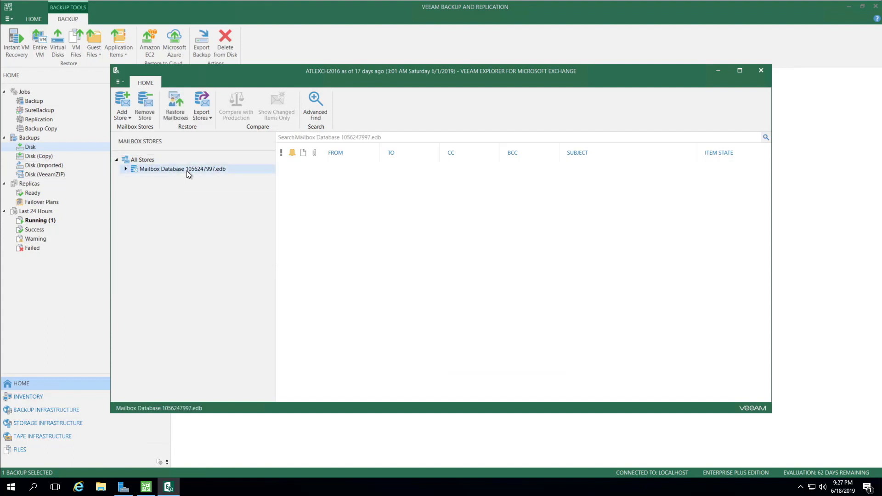
click(125, 169)
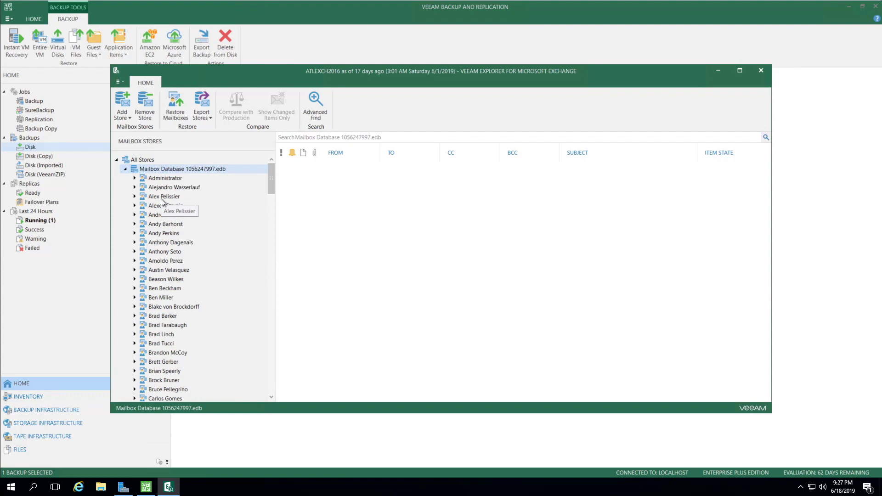
click(156, 197)
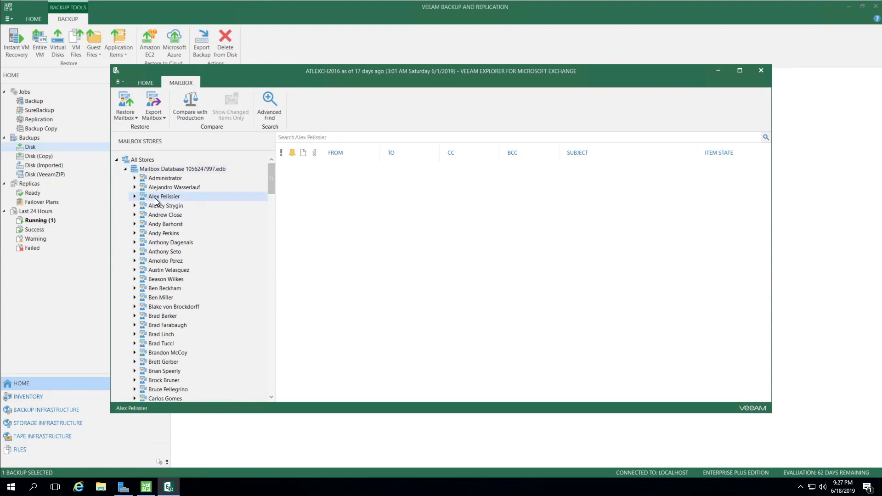
click(133, 197)
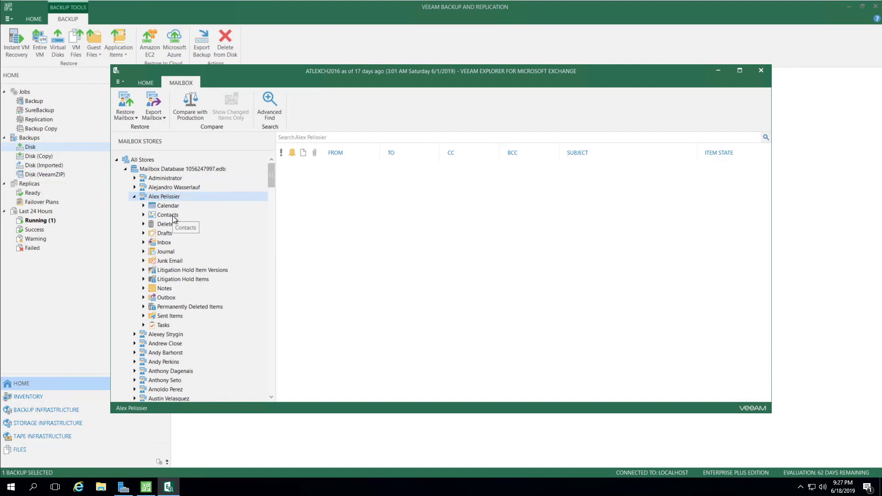
click(164, 243)
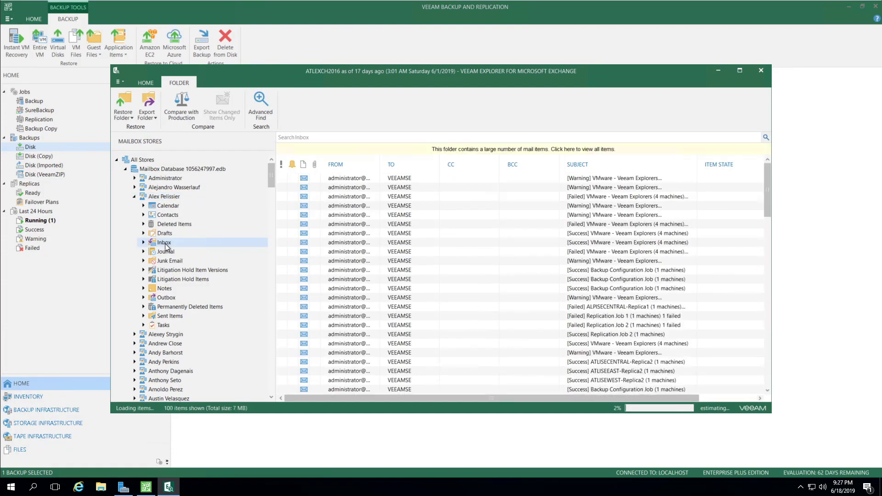
Step: Open the [Success] Backup Configuration Job email to preview it, then close the preview
click(571, 271)
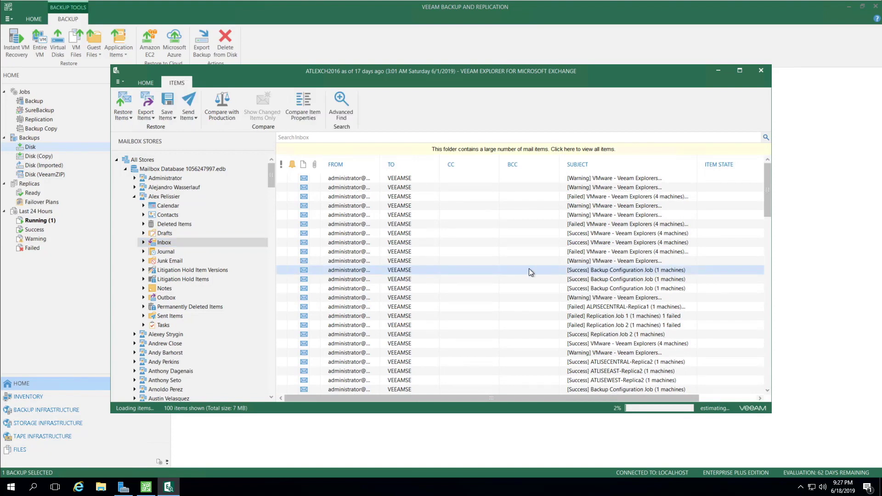
right_click(355, 272)
click(376, 278)
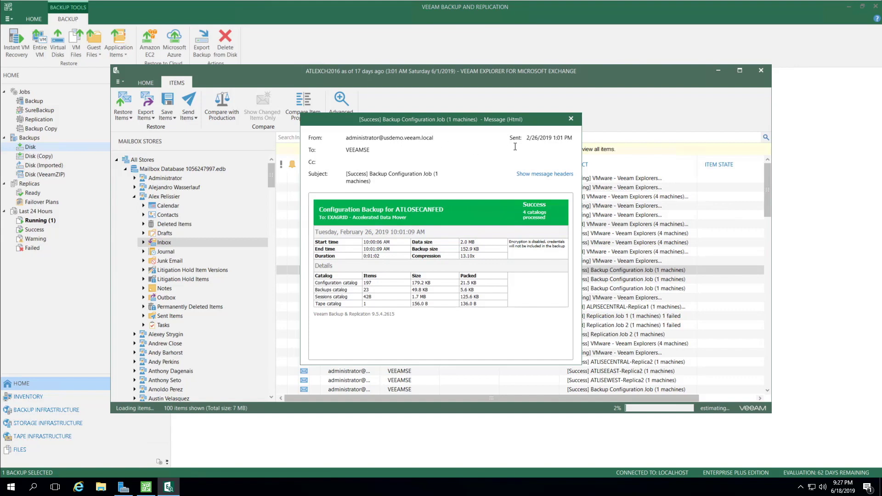
click(571, 121)
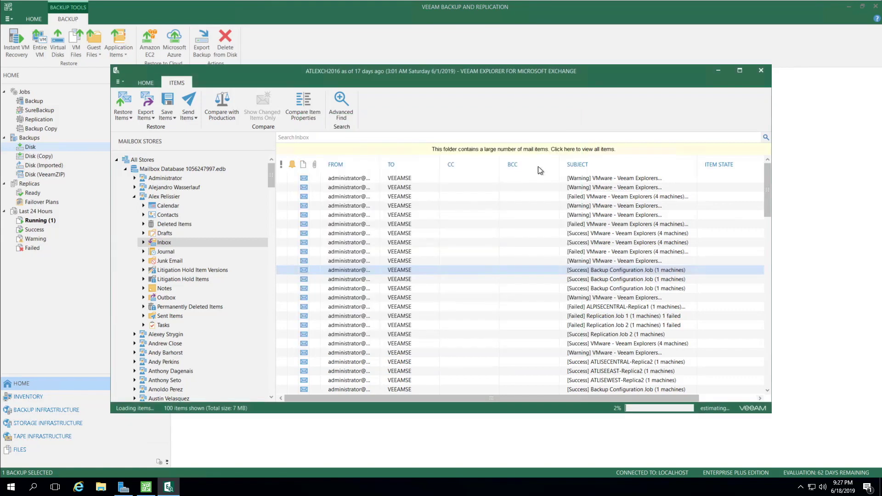
right_click(338, 271)
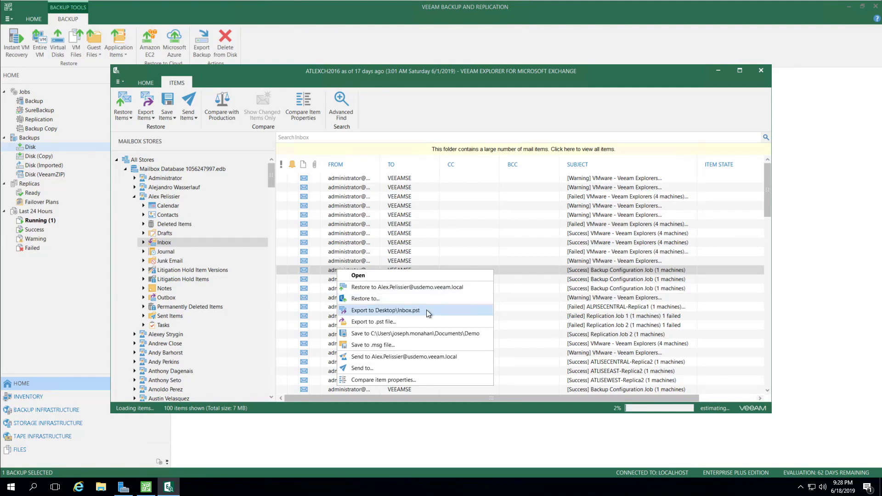
click(393, 322)
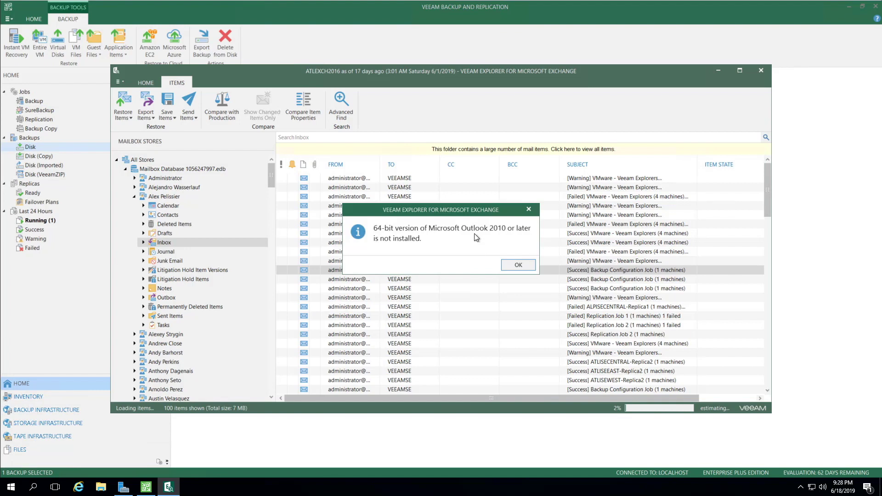
click(519, 265)
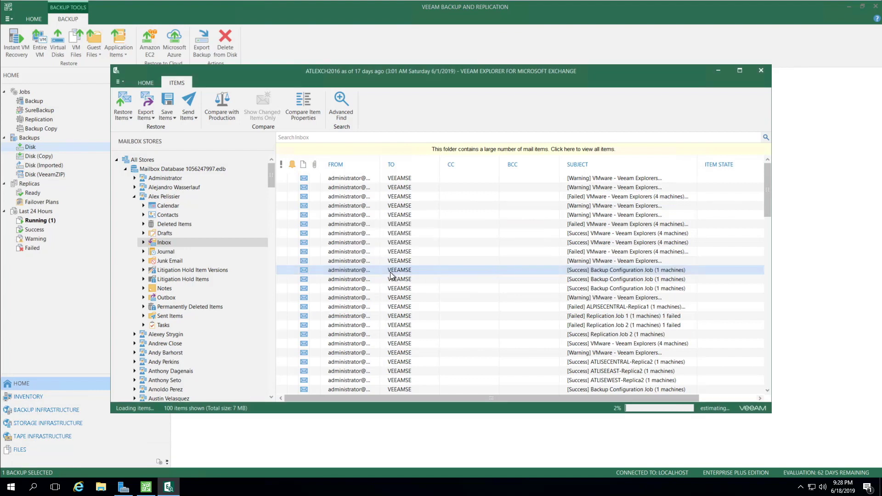
Step: Save the Backup Configuration Job email as a .msg file to Documents and dismiss the summary
right_click(388, 273)
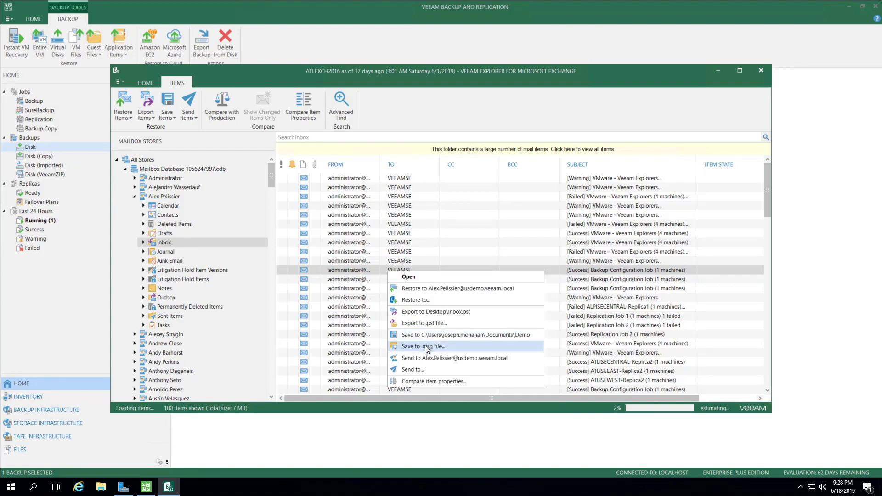
click(421, 346)
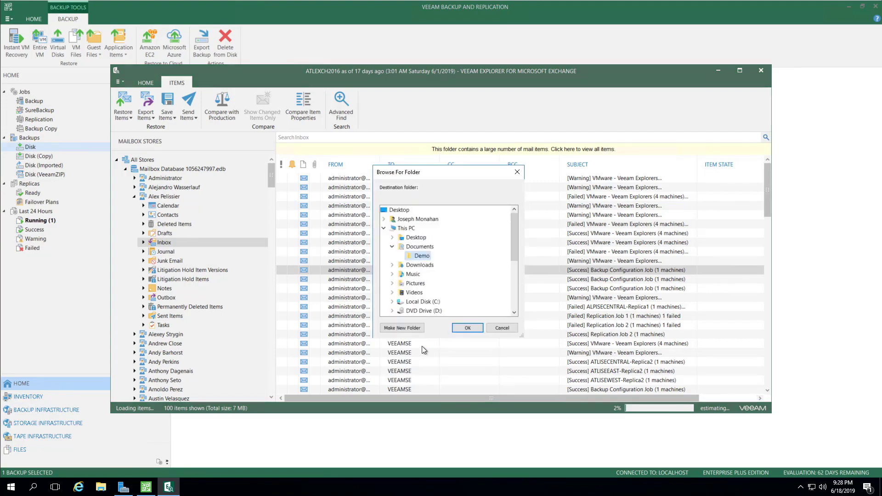
click(419, 248)
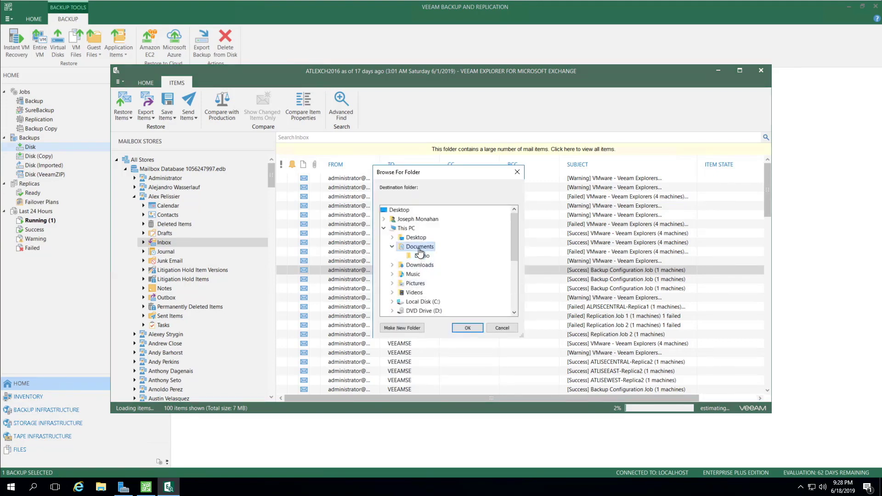
click(468, 327)
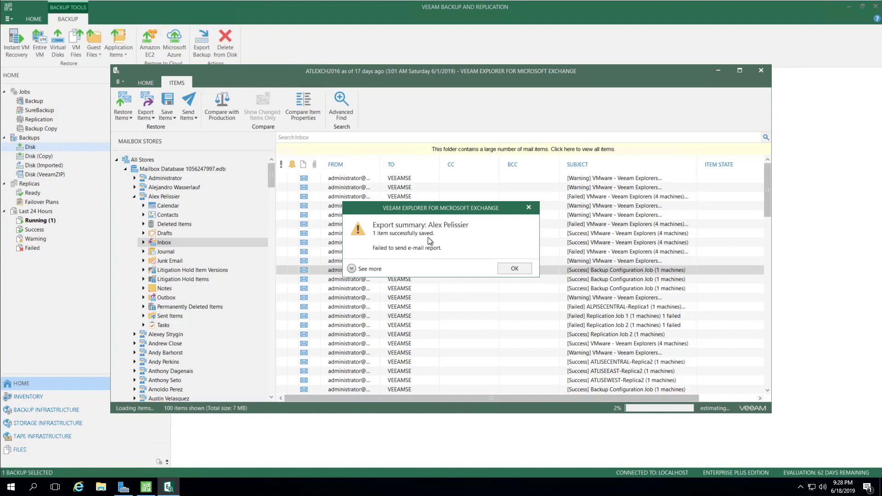
click(509, 270)
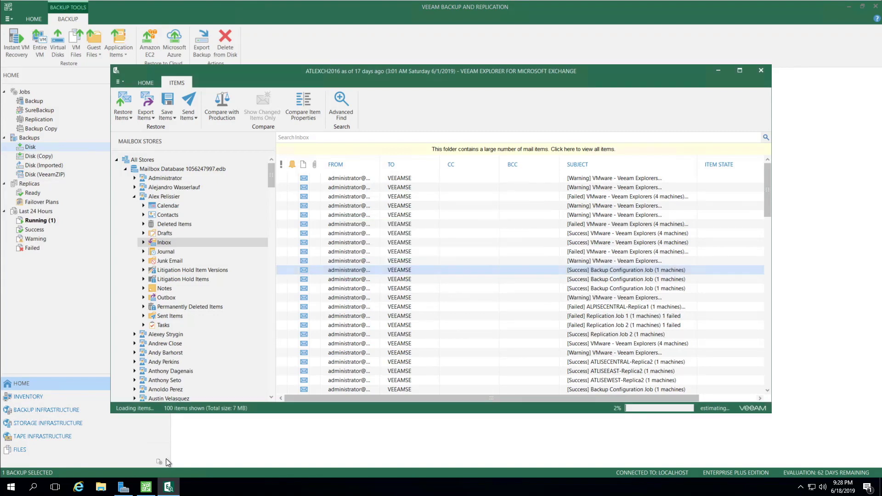
click(99, 488)
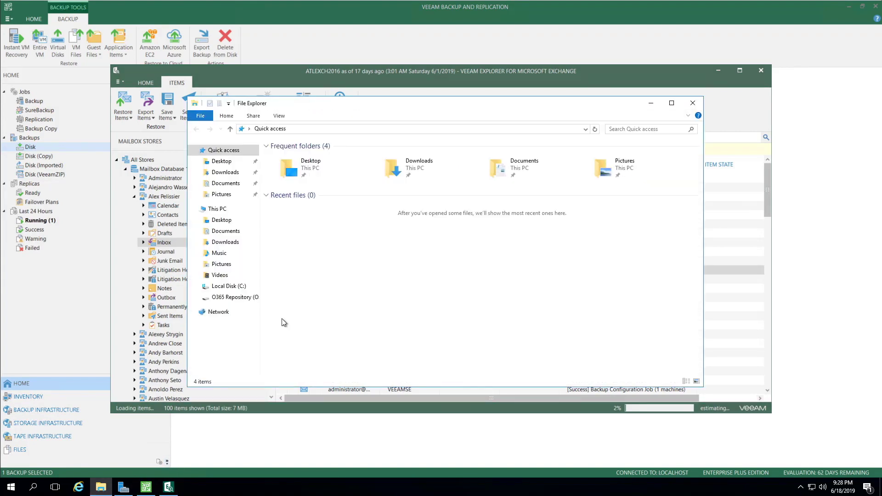
click(226, 231)
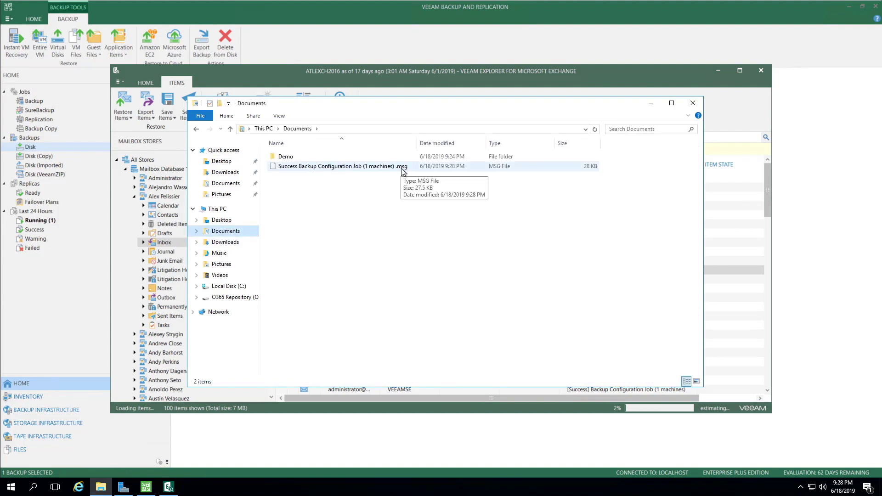
click(693, 104)
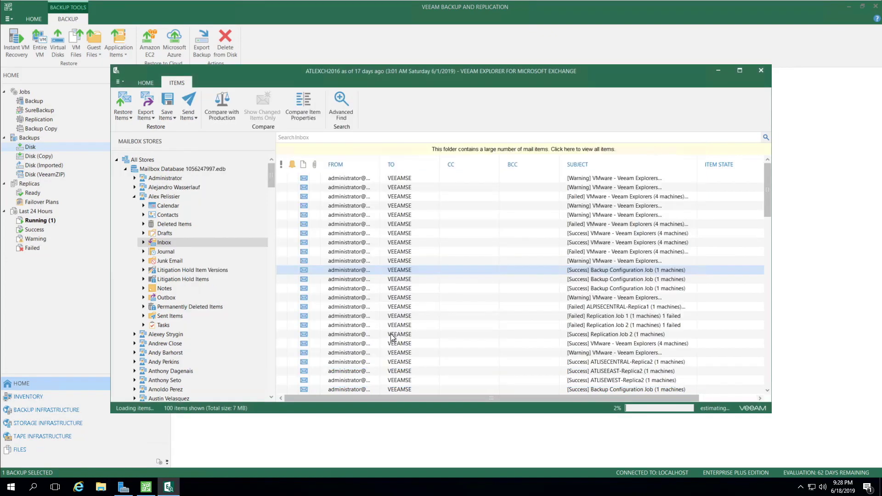
Step: Show the Backup Configuration Job email's actions, including sending it to the mailbox owner
right_click(340, 271)
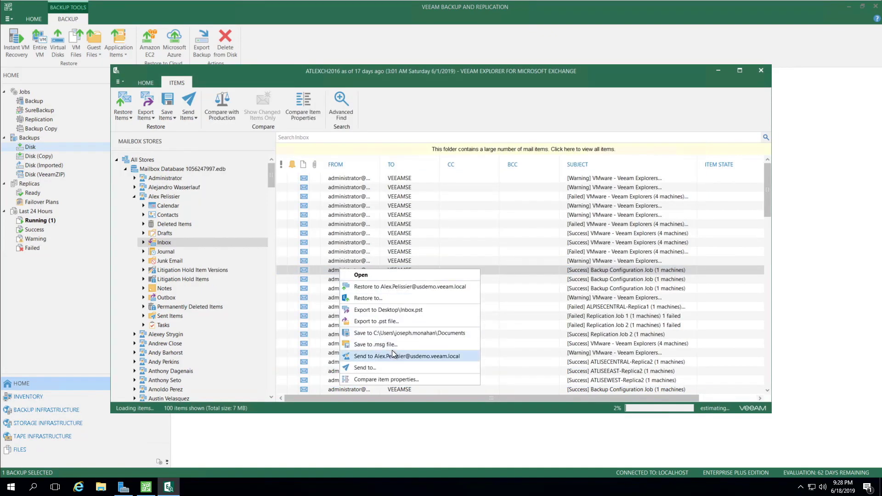